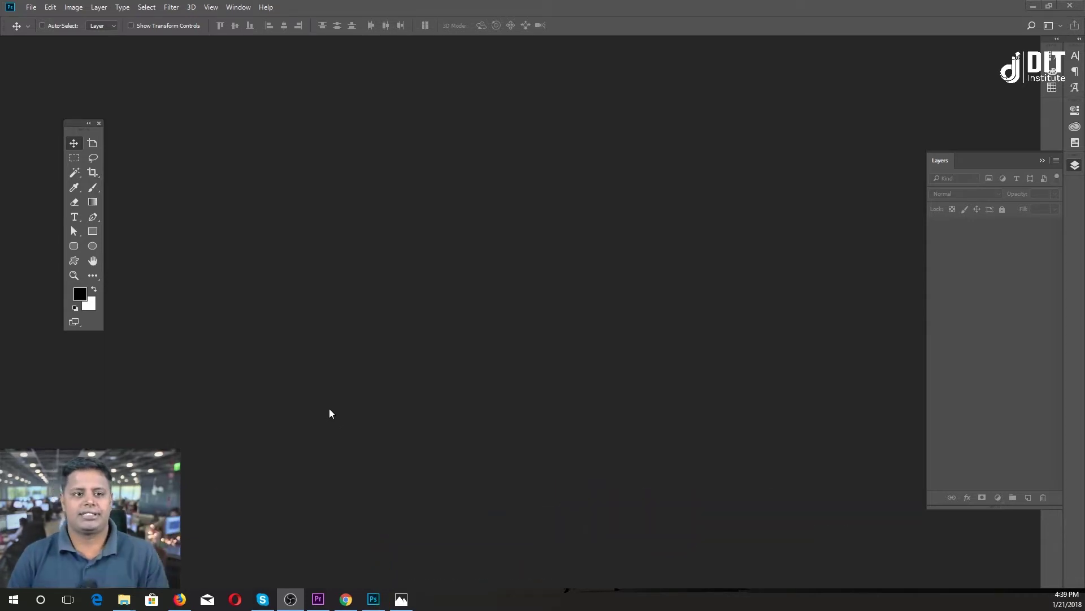
- Open Using Layers.psd from the Using Layers folder through File > Open
left_click(31, 7)
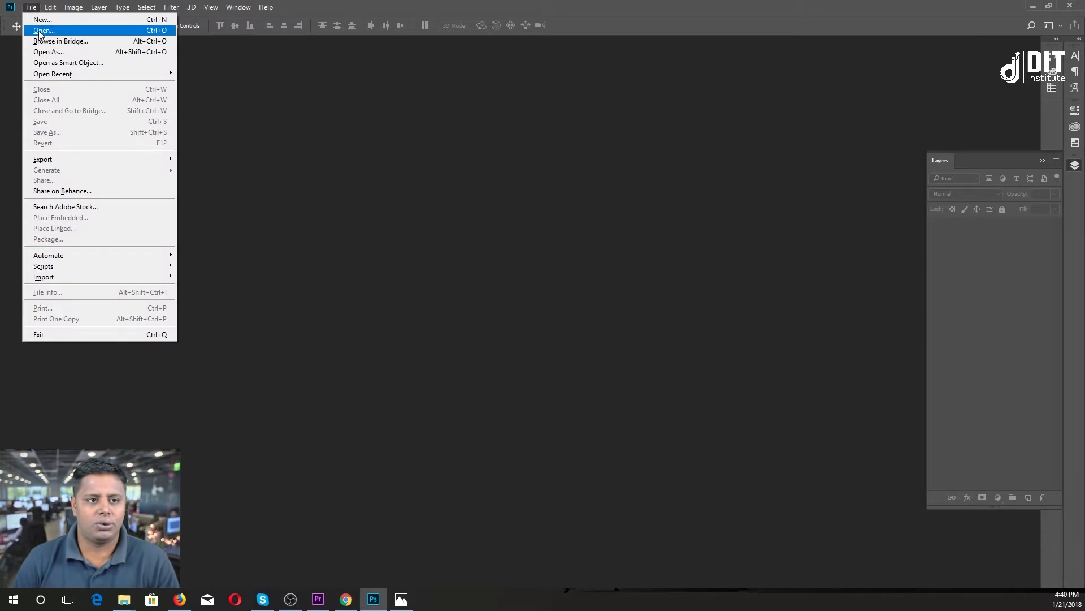
left_click(43, 31)
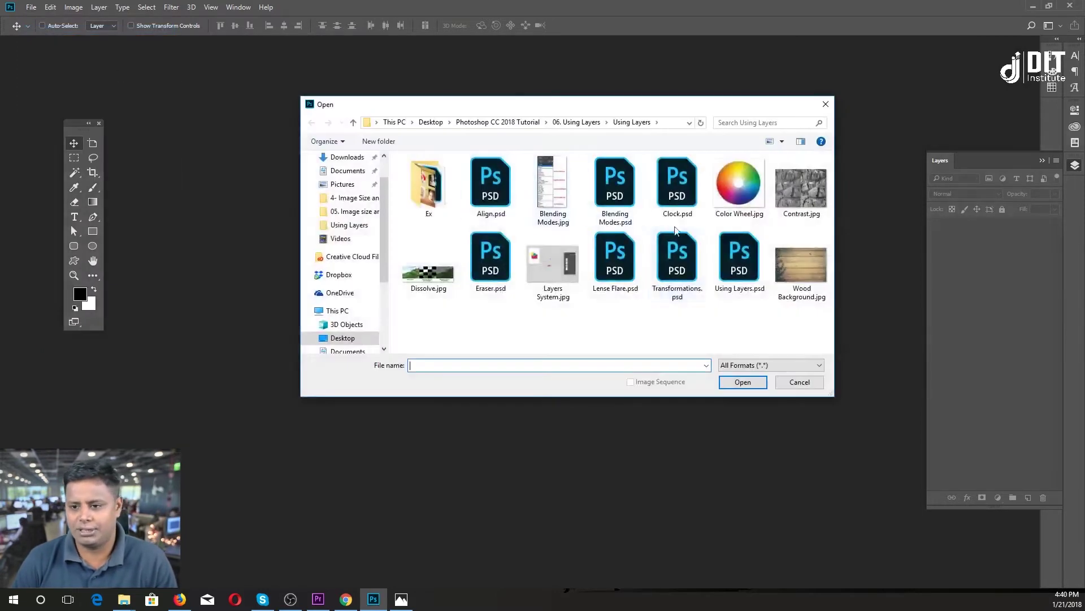
double_click(742, 277)
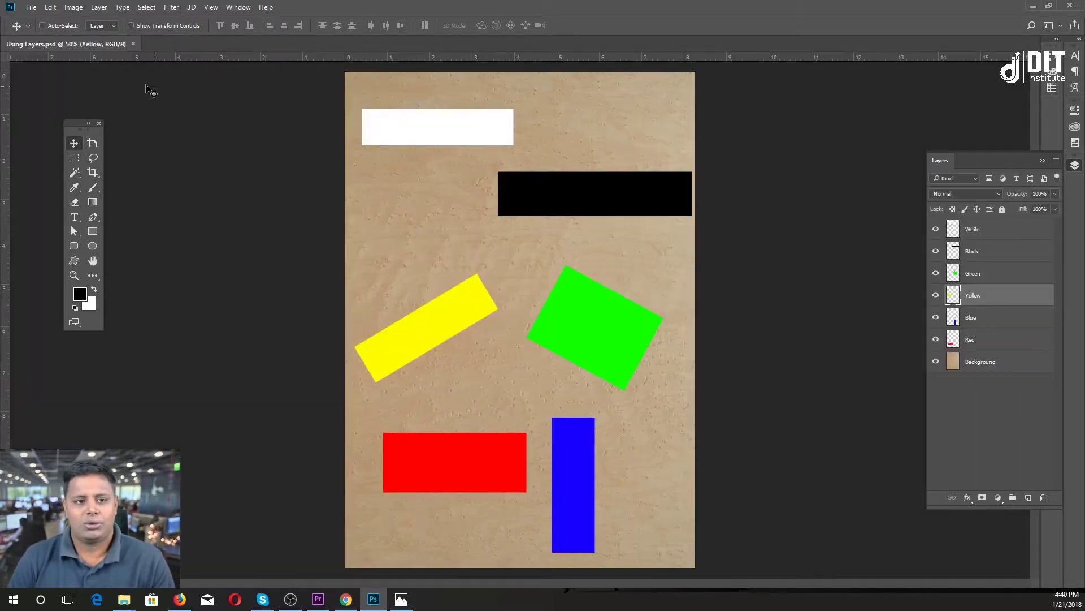
- Detach the Layers panel from the right dock and close the floating panel
left_click_drag(96, 45, 315, 43)
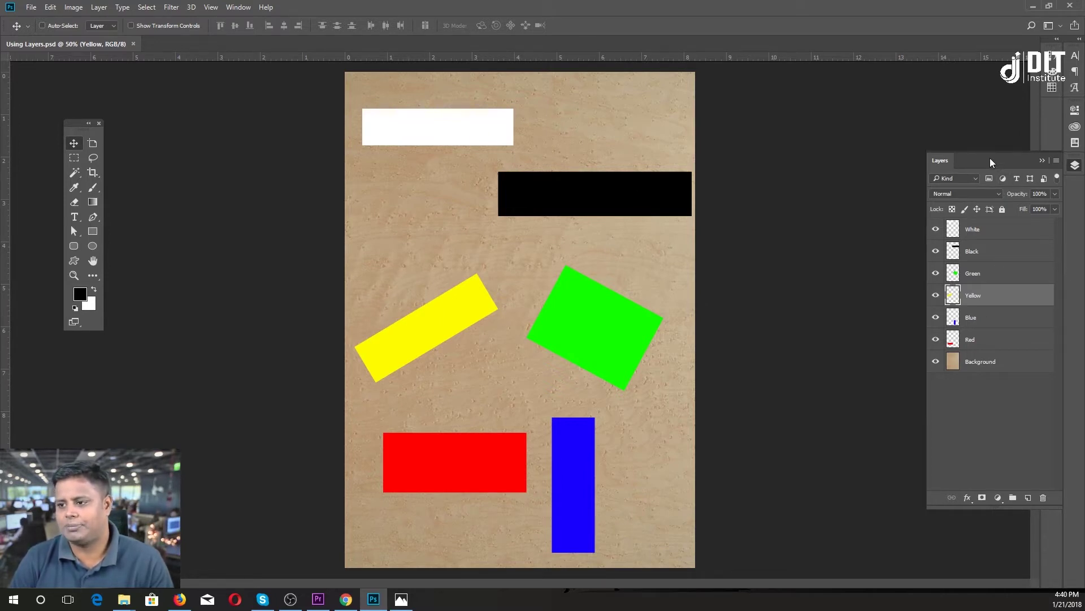
left_click_drag(991, 161, 875, 174)
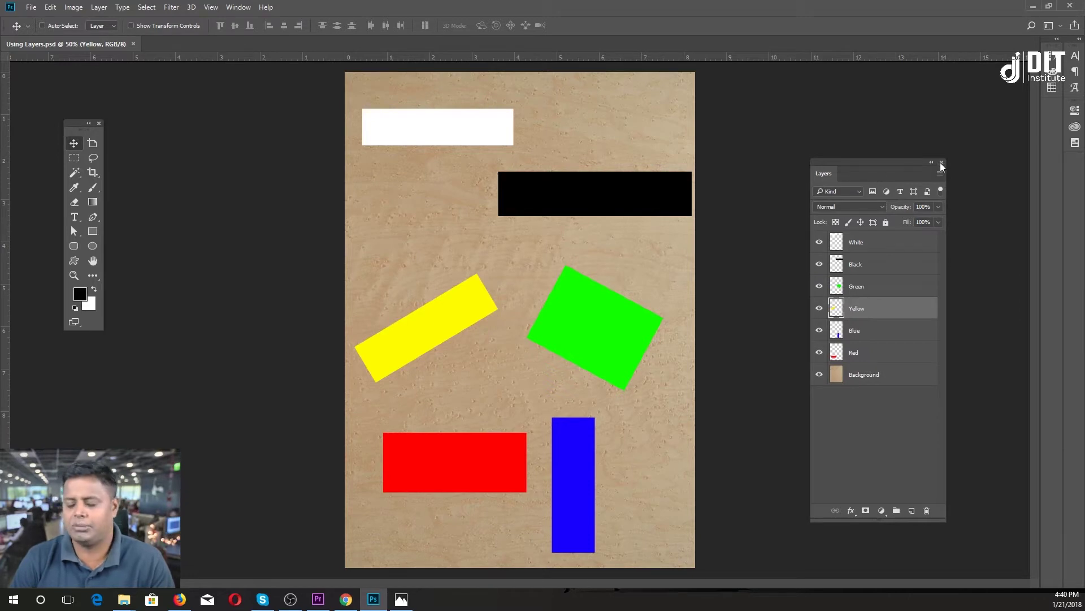
left_click(941, 162)
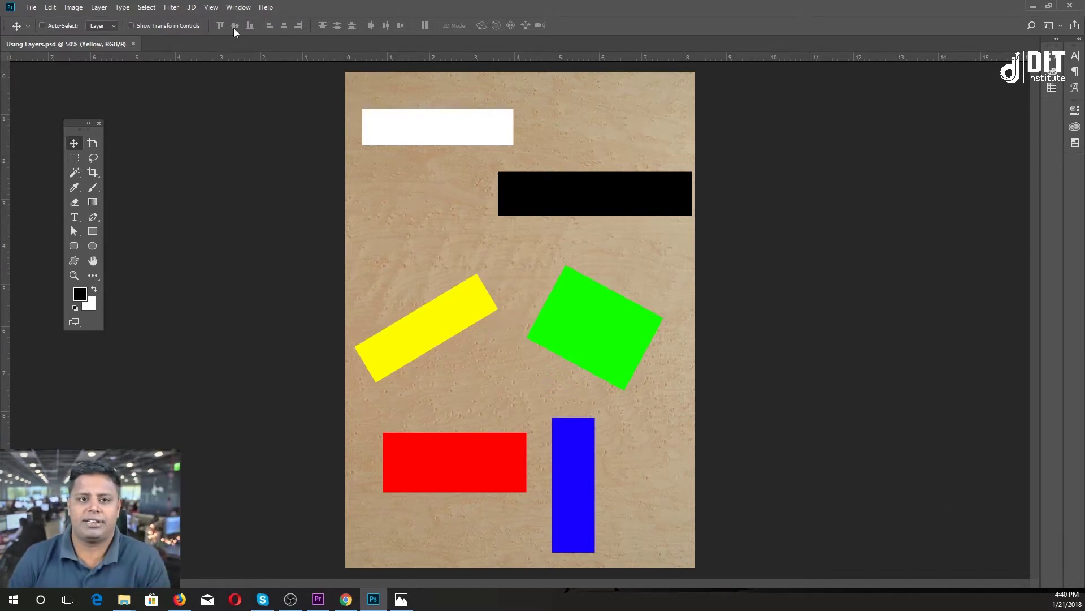
left_click(239, 8)
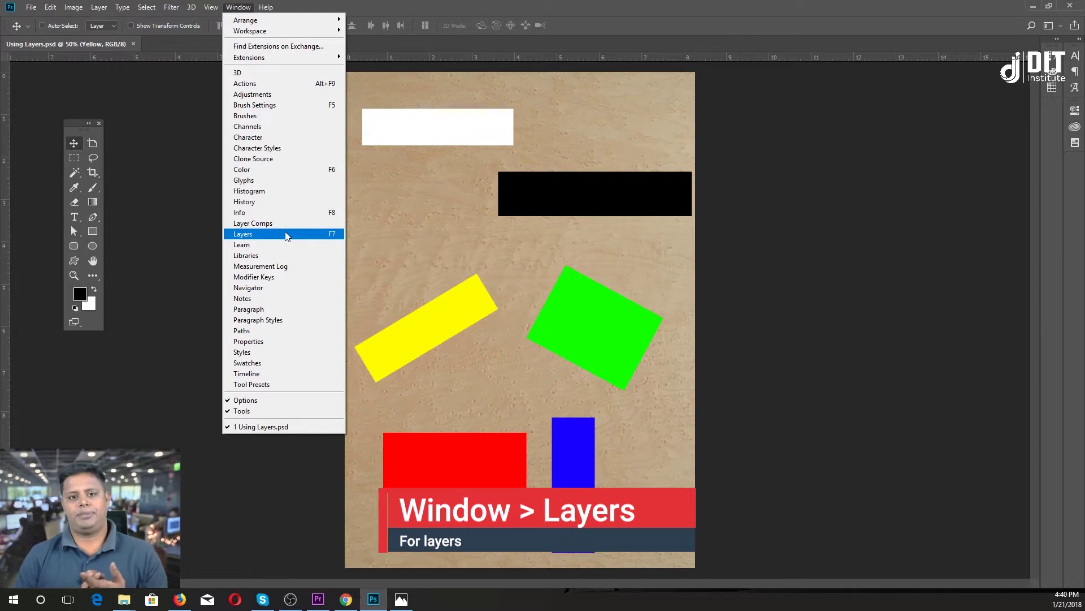
- Reopen the Layers panel with F7 and position it as a floating panel beside the canvas
left_click(562, 251)
key("F7")
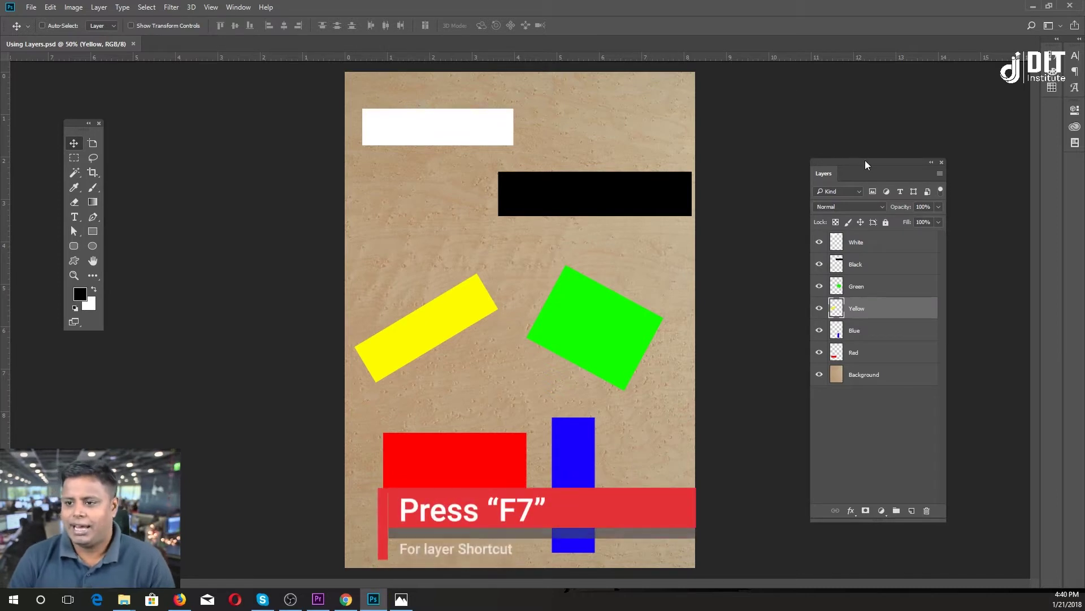
left_click_drag(865, 162, 849, 118)
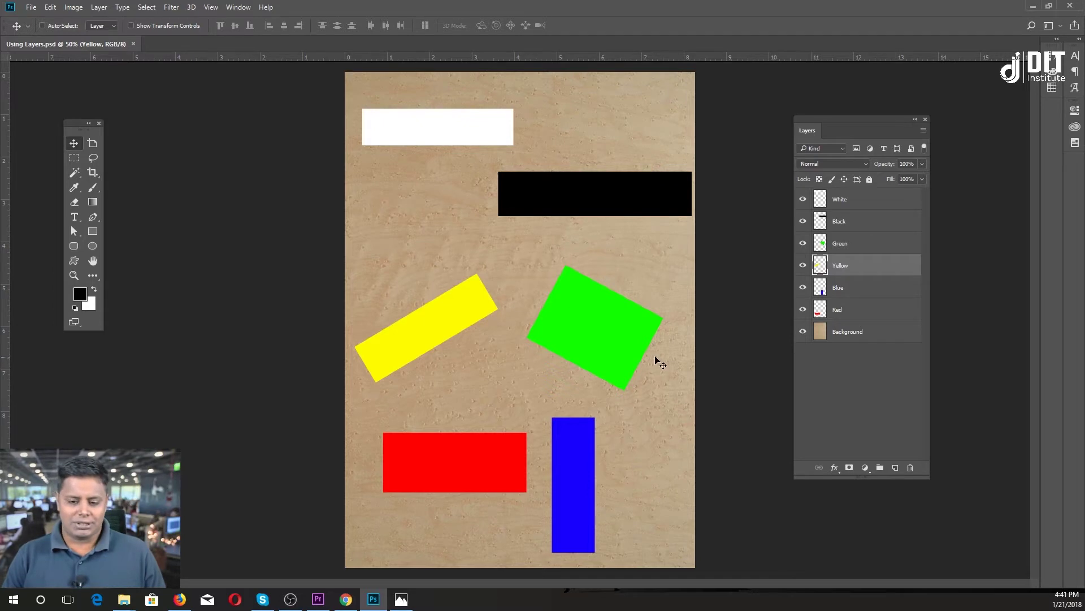
left_click(409, 605)
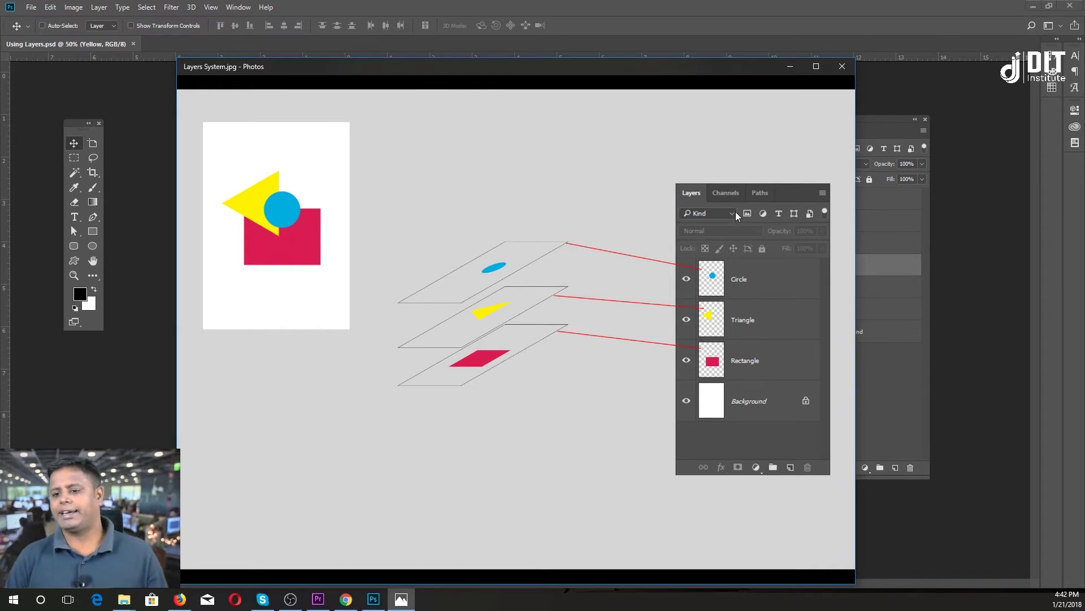
left_click(791, 72)
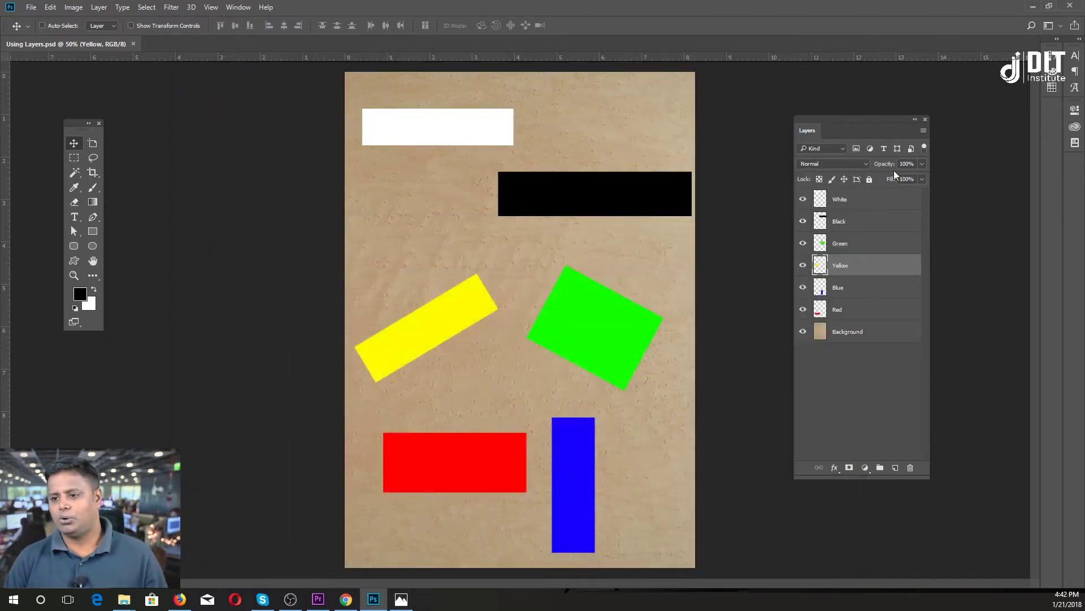
- Set the Layers panel thumbnails to the largest size in Panel Options
left_click_drag(878, 120, 849, 120)
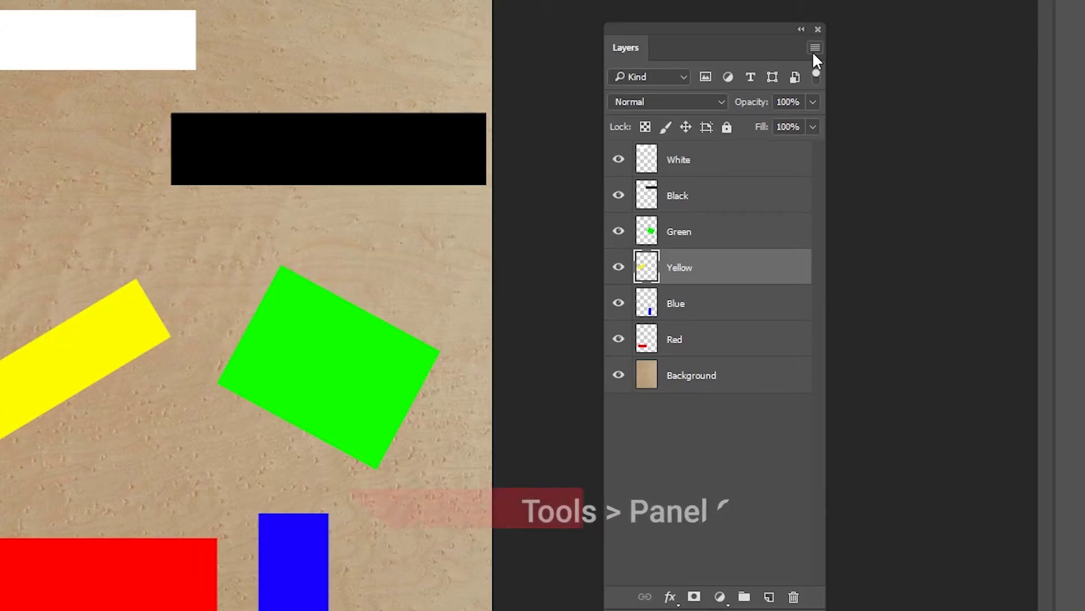
left_click(814, 51)
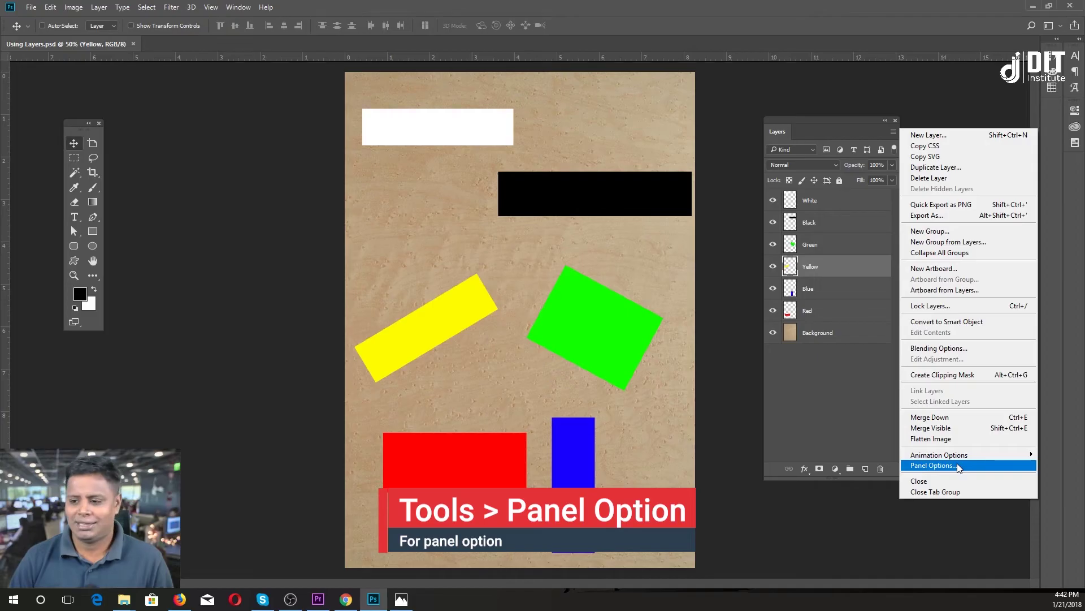
left_click(925, 591)
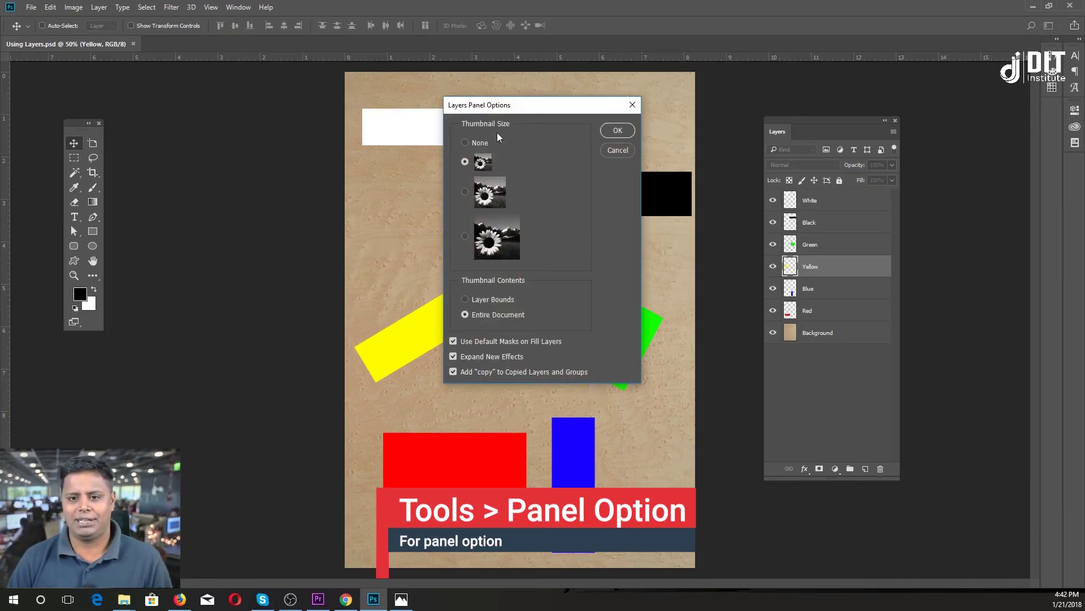
left_click(465, 235)
left_click(618, 132)
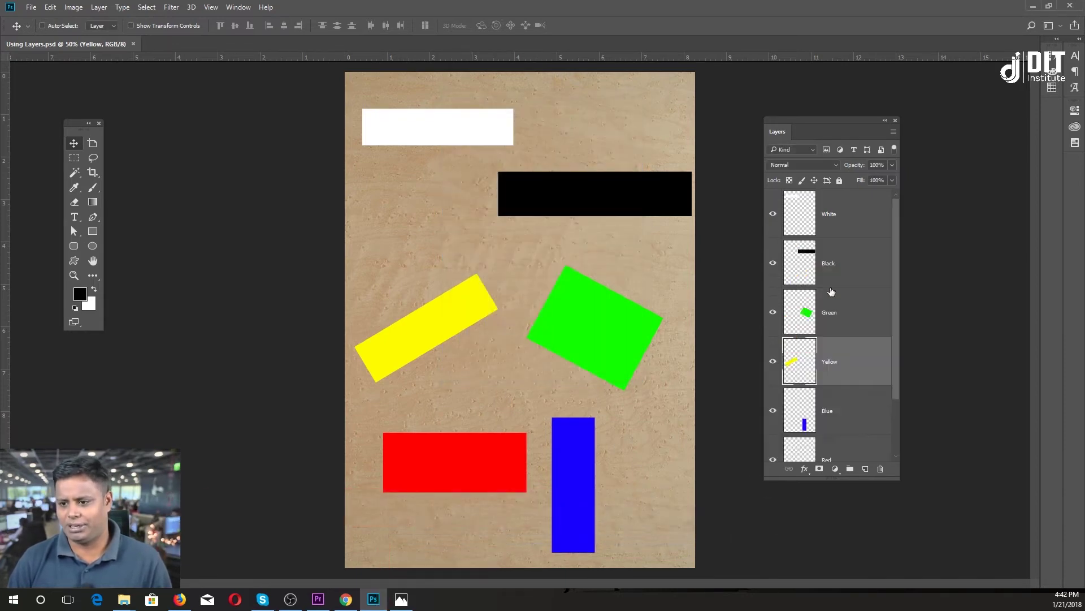
- Lengthen the Layers panel to show all seven layers and dock it on the right
left_click_drag(838, 479, 838, 575)
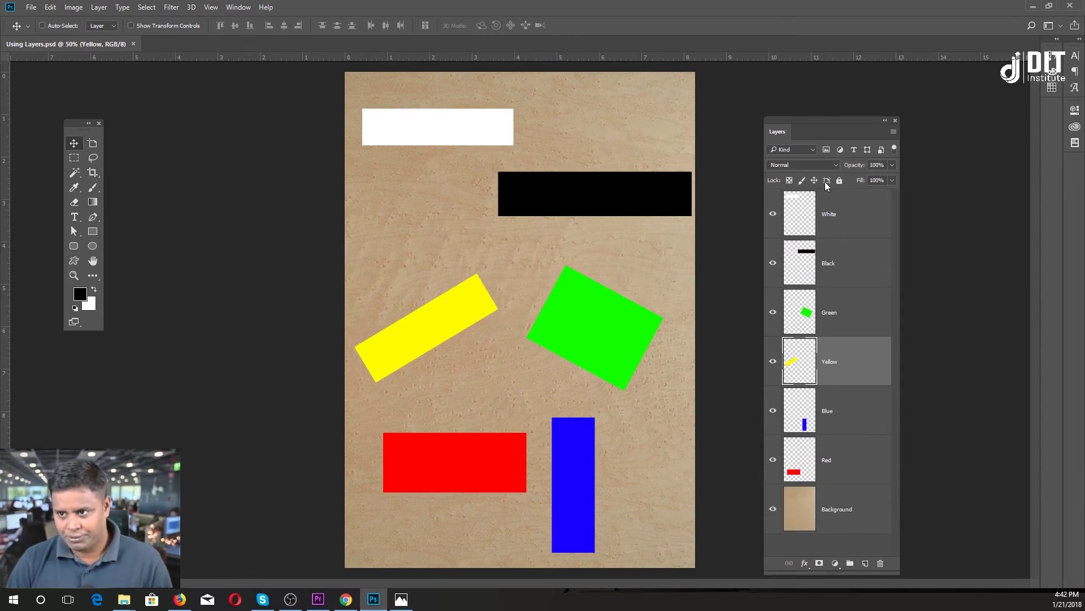
left_click_drag(794, 121, 1047, 107)
left_click(1053, 110)
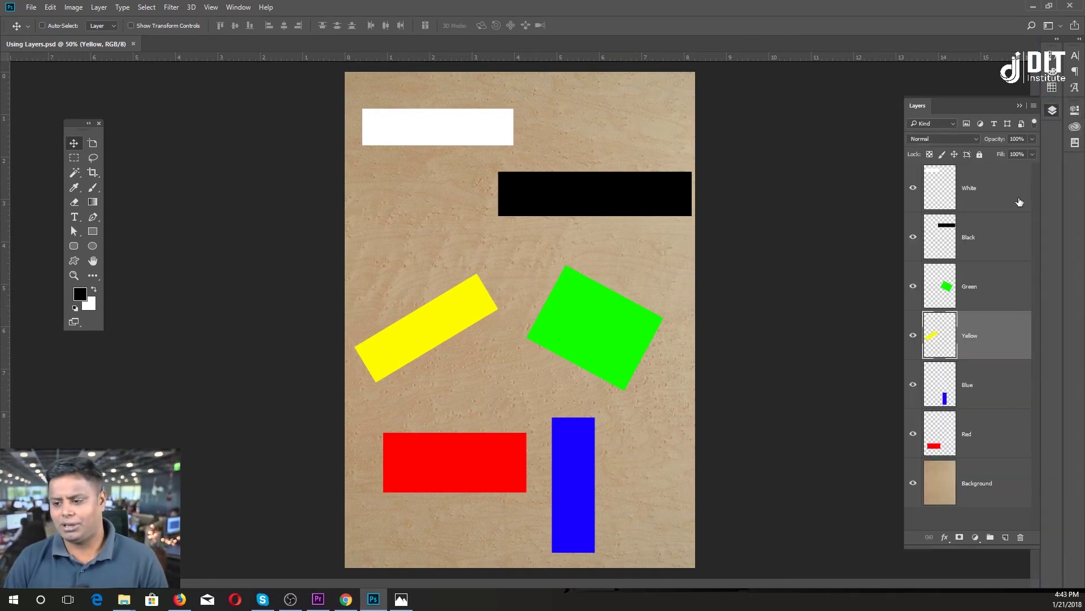
left_click(1035, 106)
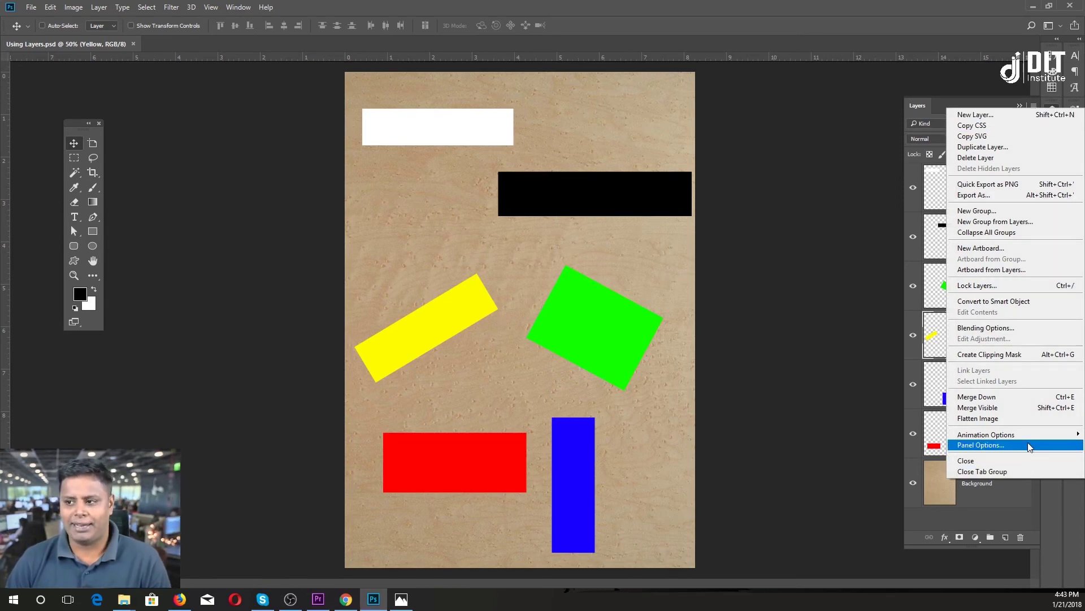
left_click(829, 286)
left_click(1034, 106)
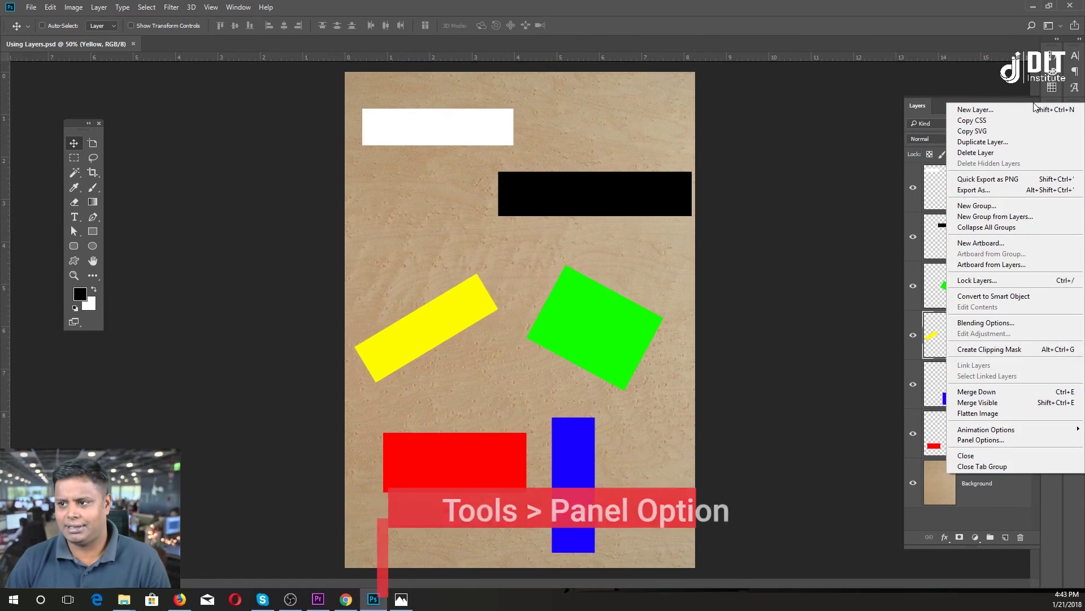
left_click(989, 443)
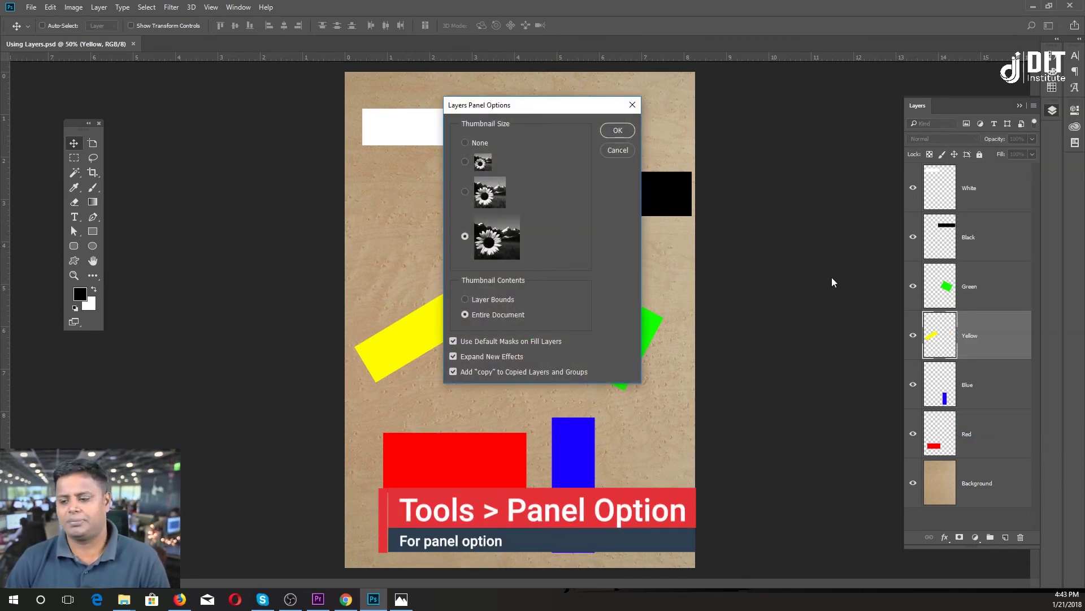
left_click(618, 130)
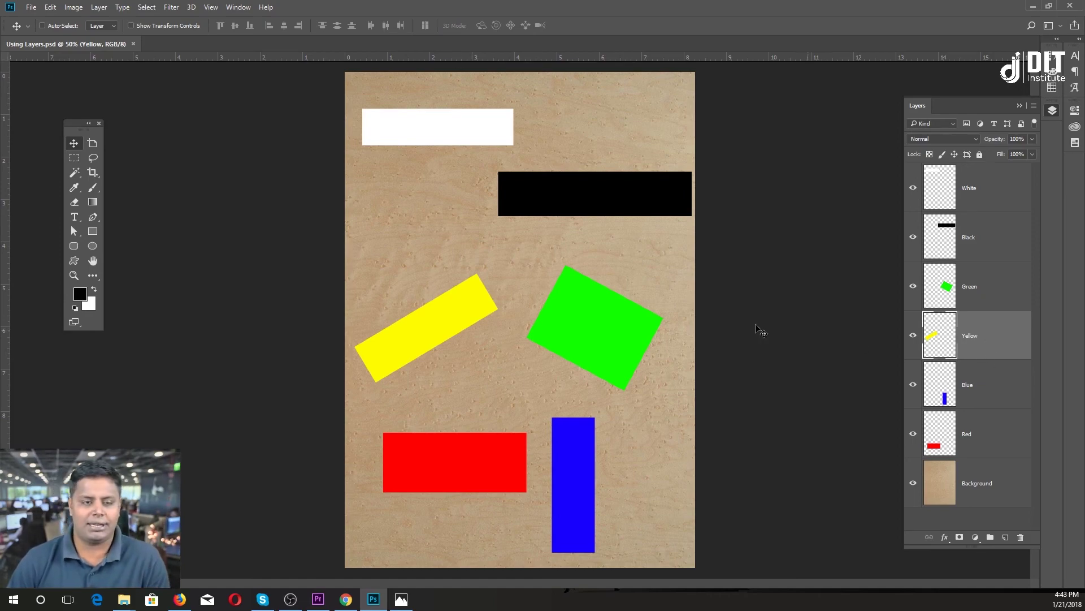
- In Interface preferences, choose the light-grey Color Theme and Blue Highlight Color, then confirm
left_click(27, 9)
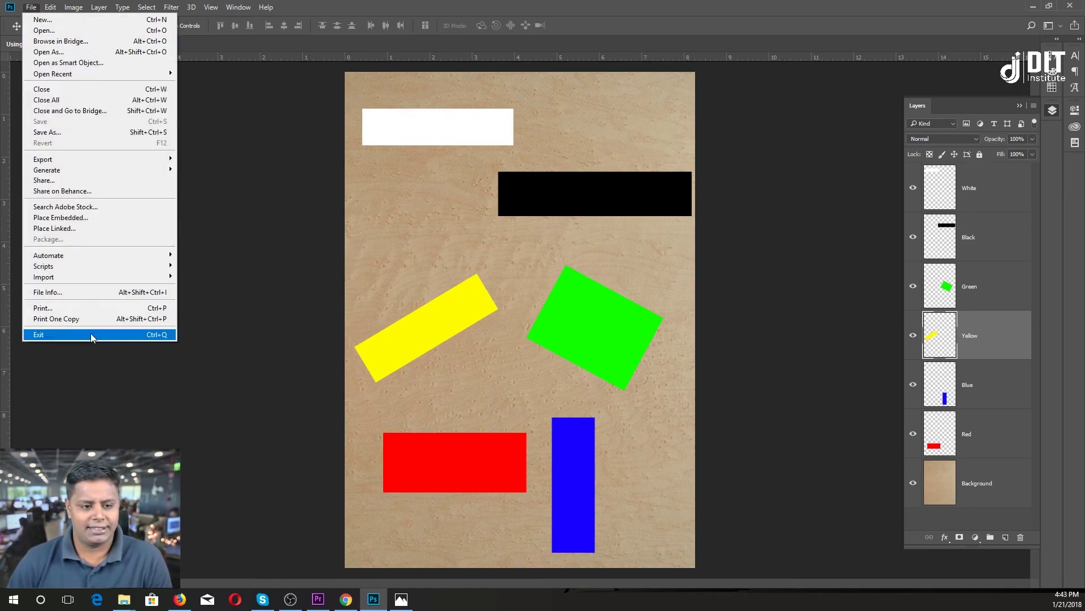
mouse_move(49, 10)
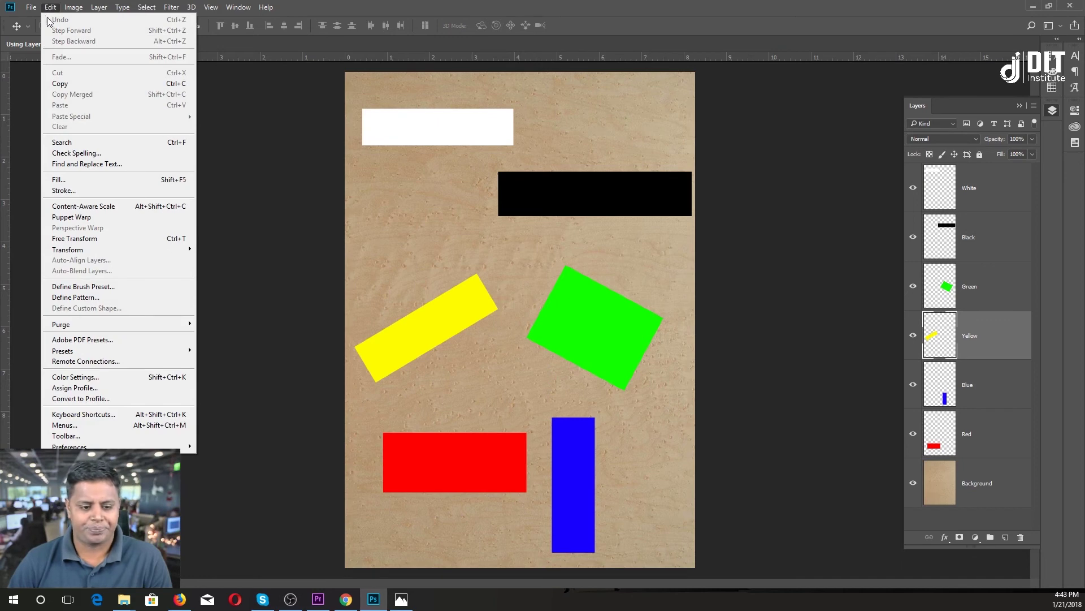
mouse_move(113, 446)
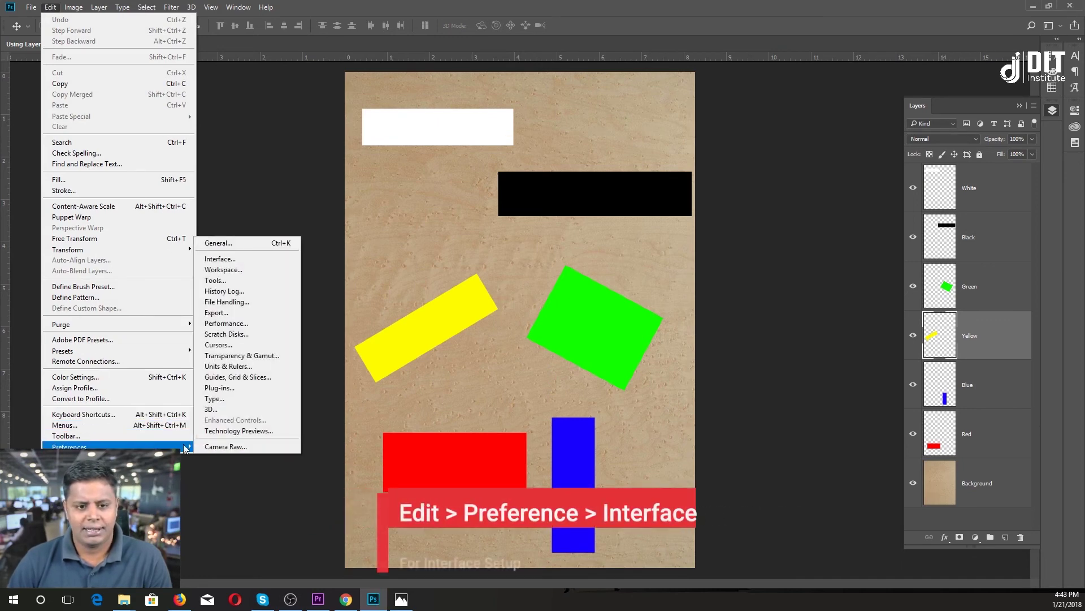
left_click(225, 258)
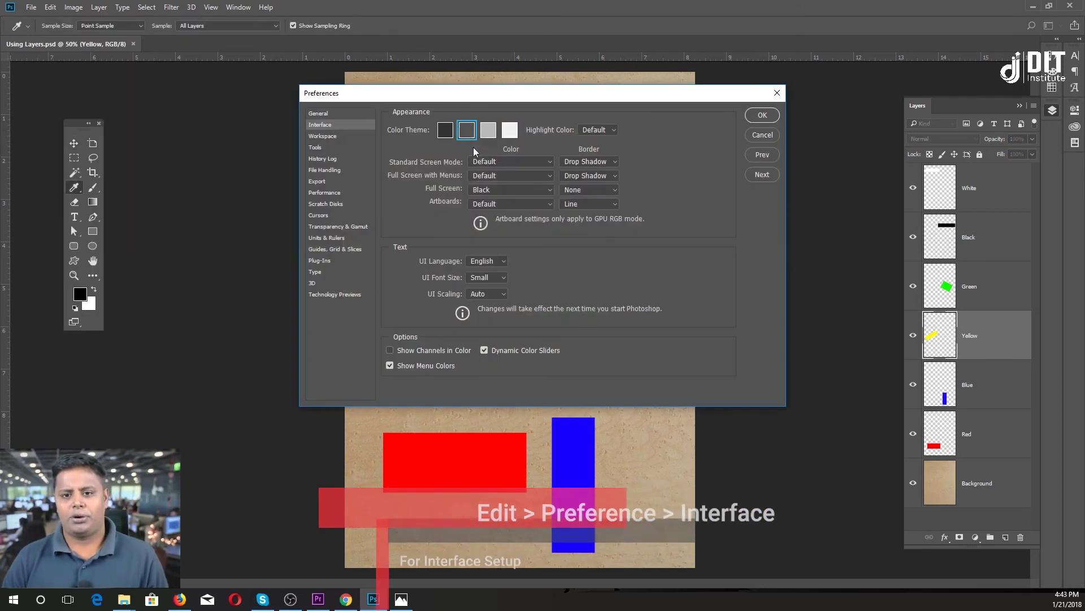
left_click_drag(475, 93, 309, 211)
left_click(279, 247)
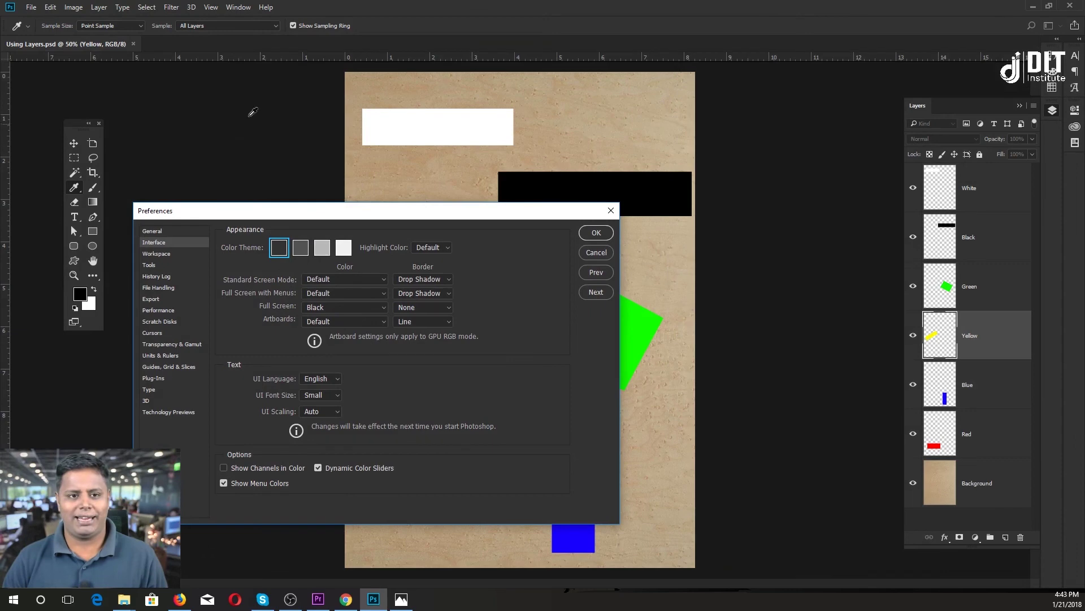
left_click(323, 248)
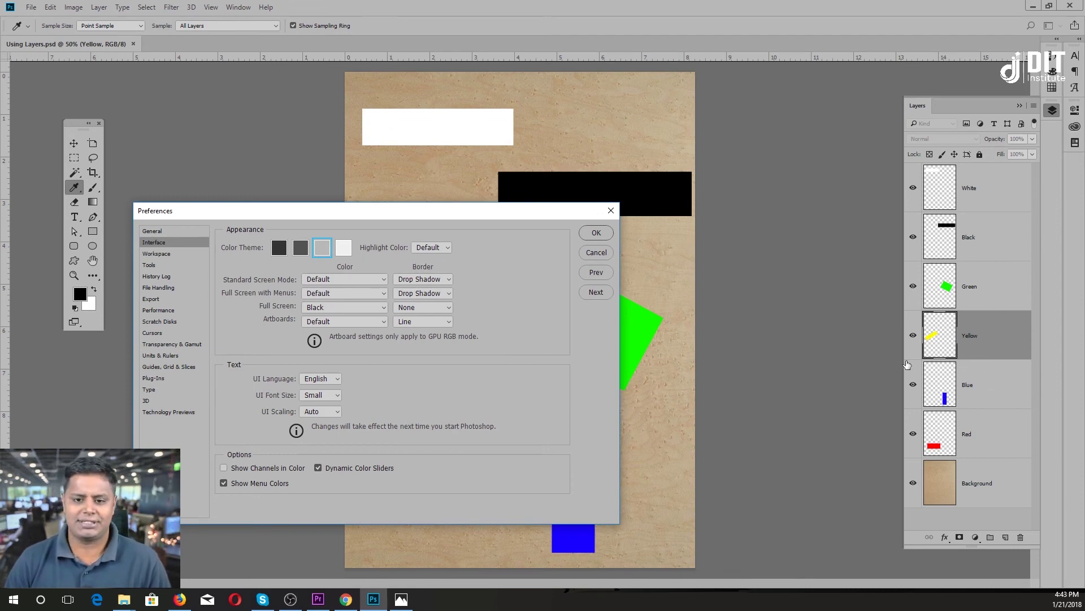
left_click(429, 249)
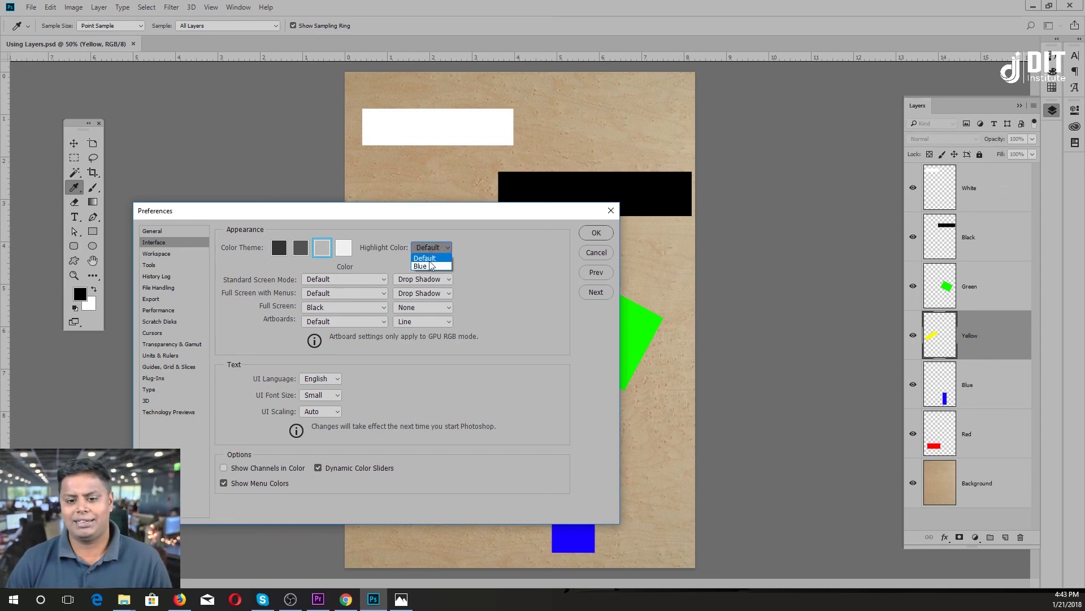
left_click(429, 262)
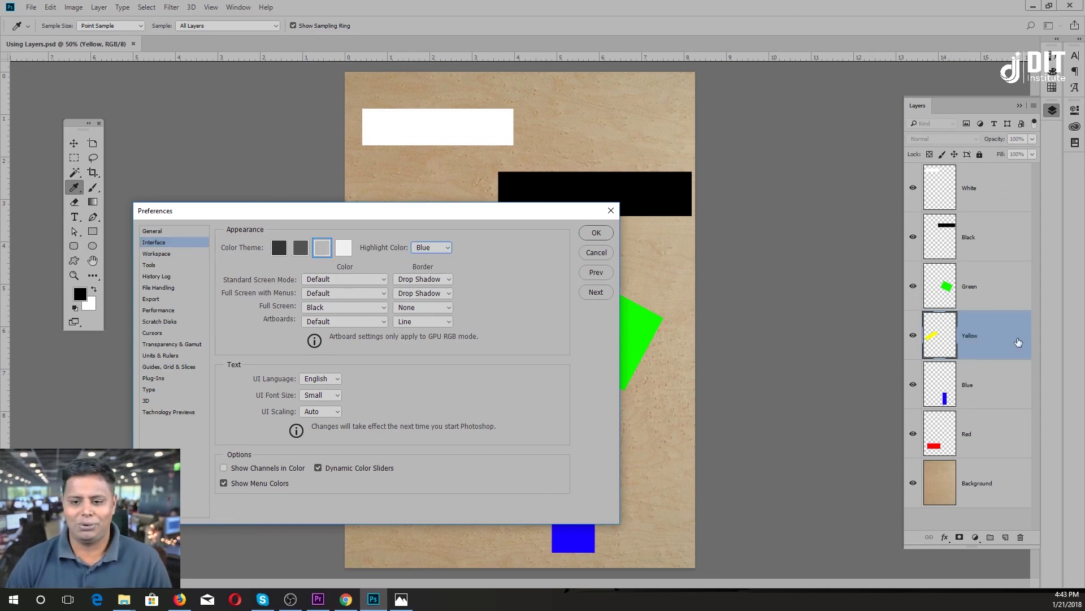
left_click(596, 232)
- With the Move tool active, select the Blue layer and then the Red layer
key("v")
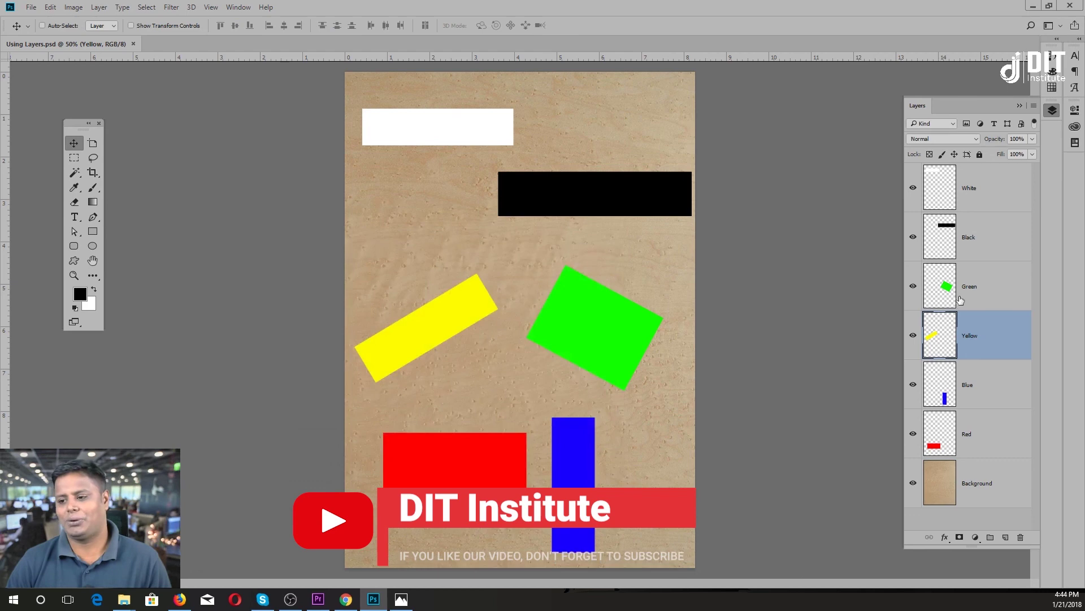
key("alt+bracketright")
key("alt+bracketright")
key("alt+bracketright")
left_click(993, 375)
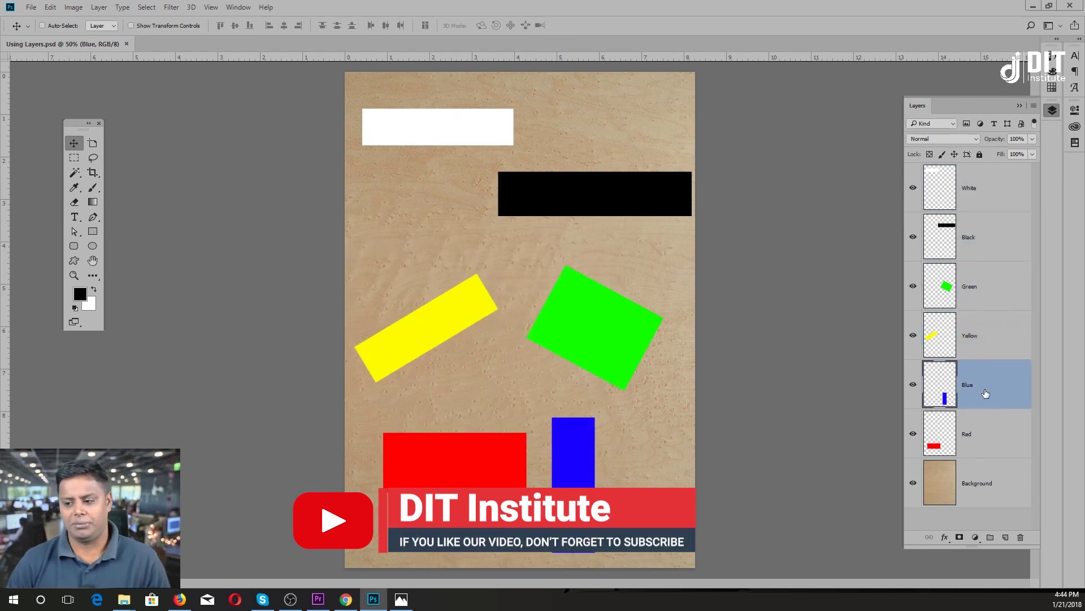
left_click(985, 443)
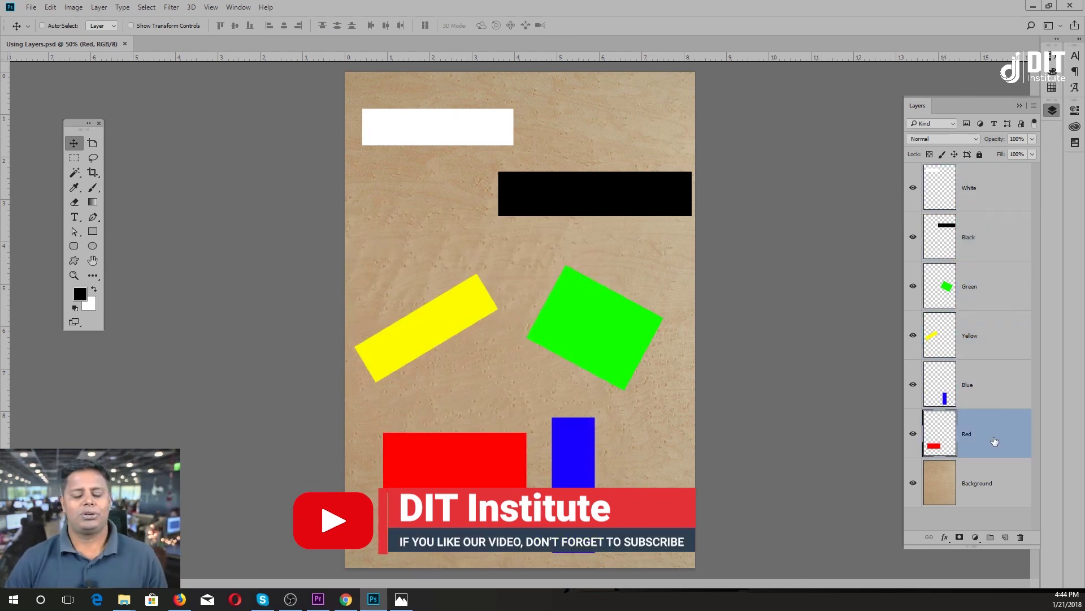